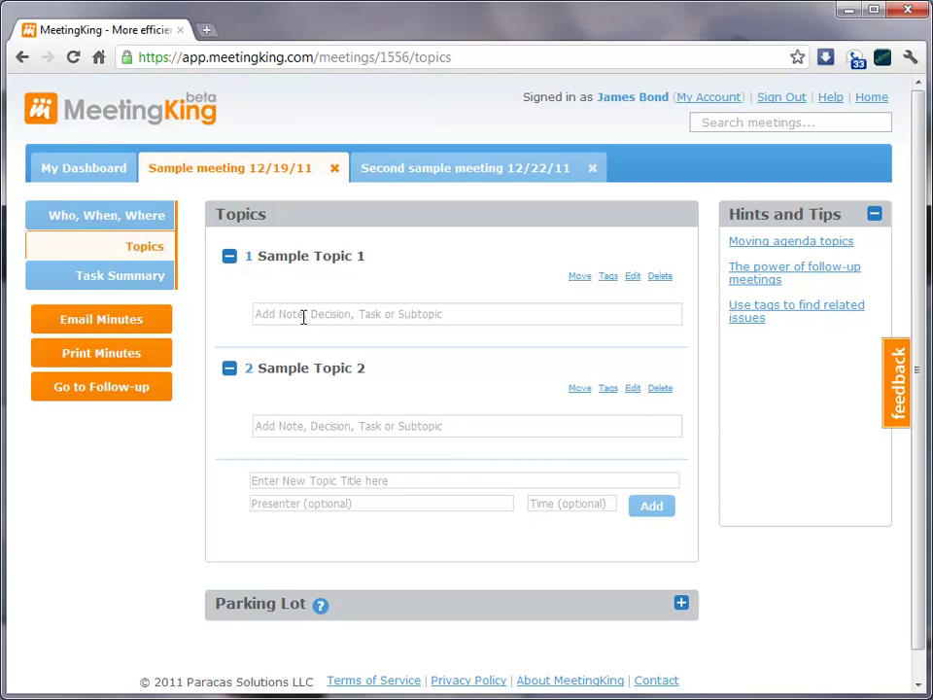
# Step: Add the note "this is a note" under Sample Topic 1
pyautogui.click(303, 317)
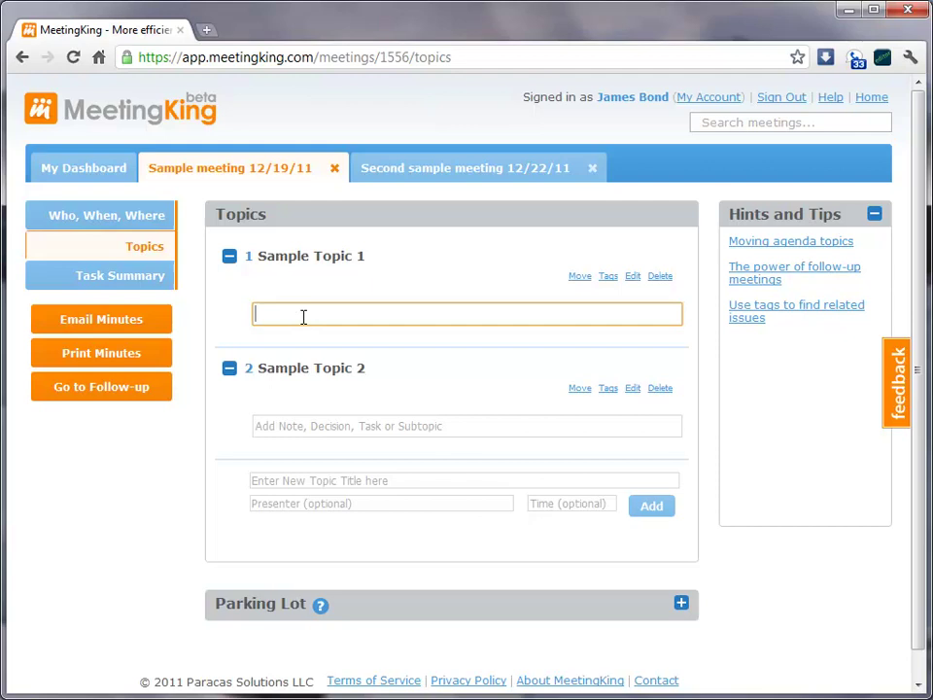
pyautogui.write('t')
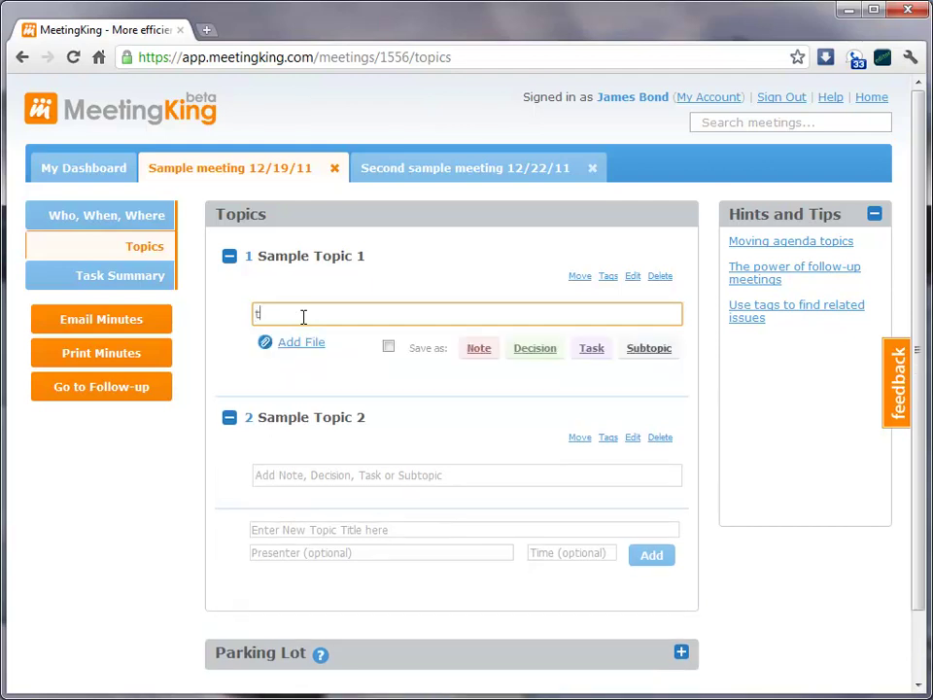
pyautogui.write('his is a note')
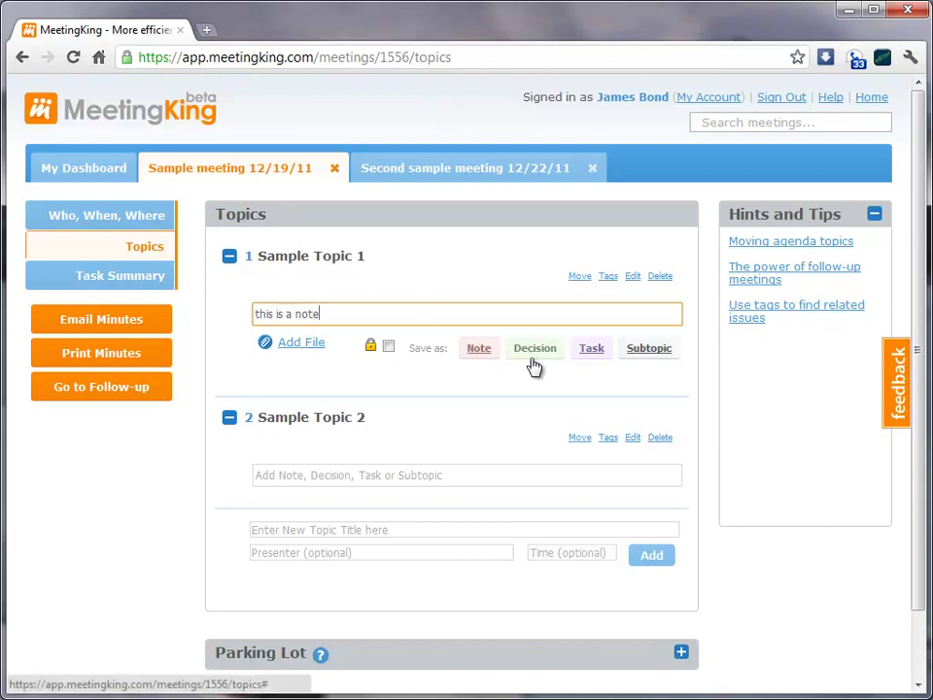
pyautogui.click(479, 350)
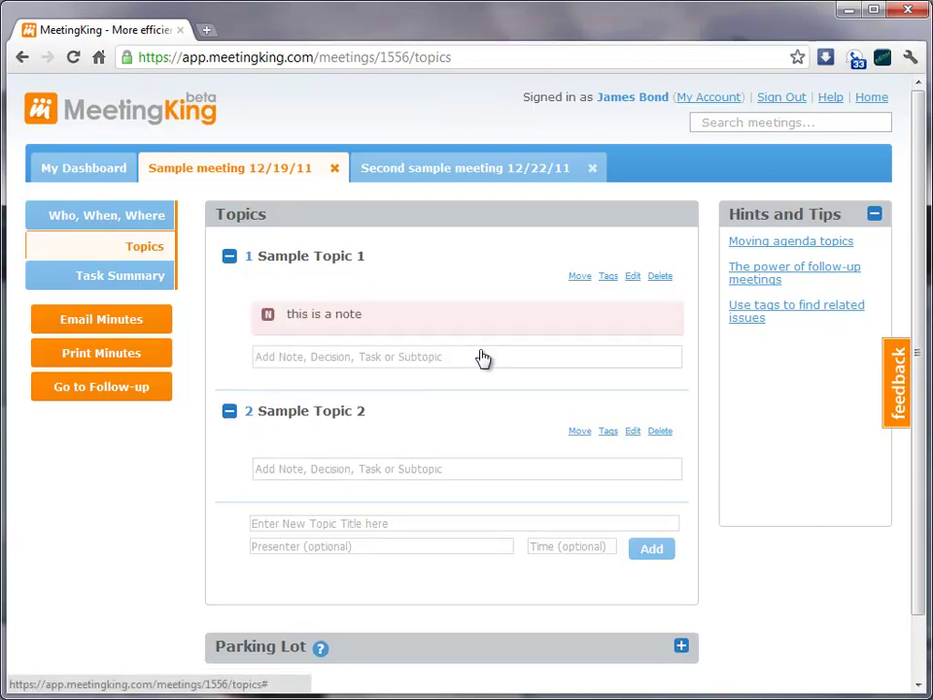
# Step: Add "this is a decision" as a decision under Sample Topic 1
pyautogui.click(456, 356)
pyautogui.write('th')
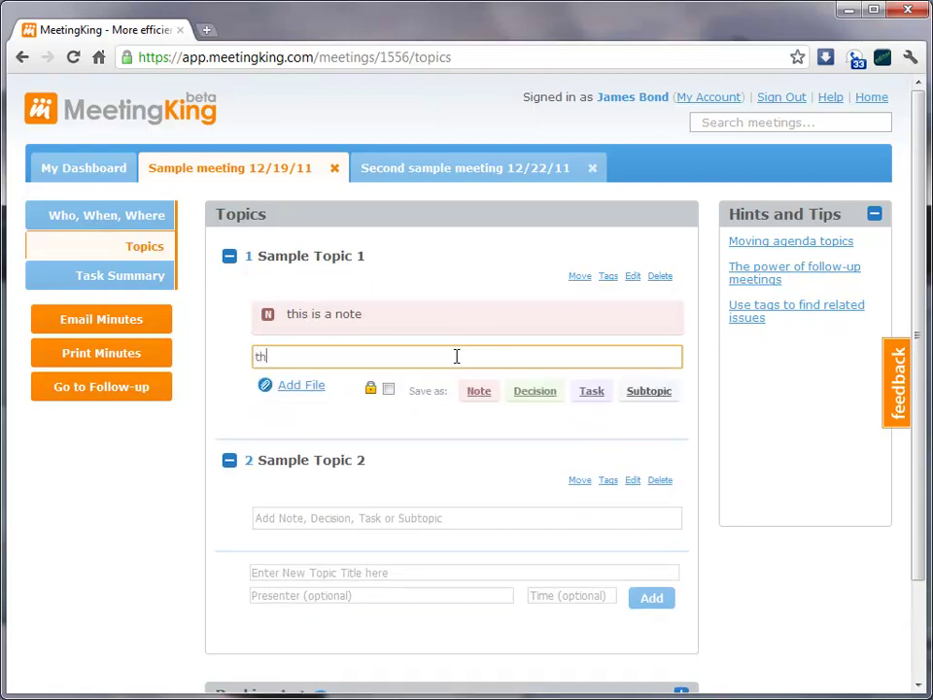
pyautogui.write('is is a decision')
pyautogui.press('Tab')
pyautogui.press('Tab')
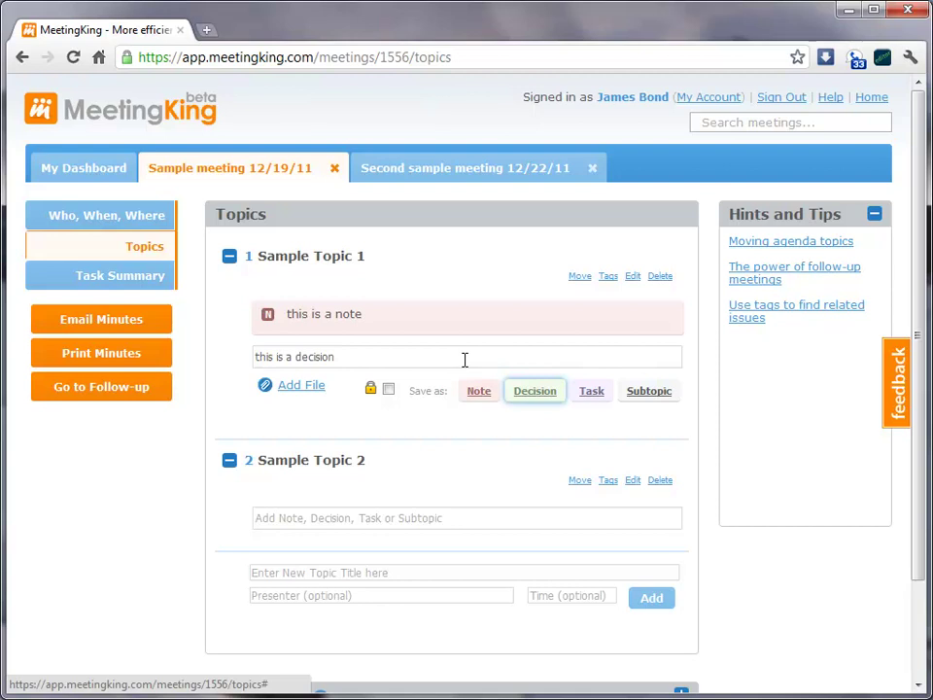
pyautogui.press('Return')
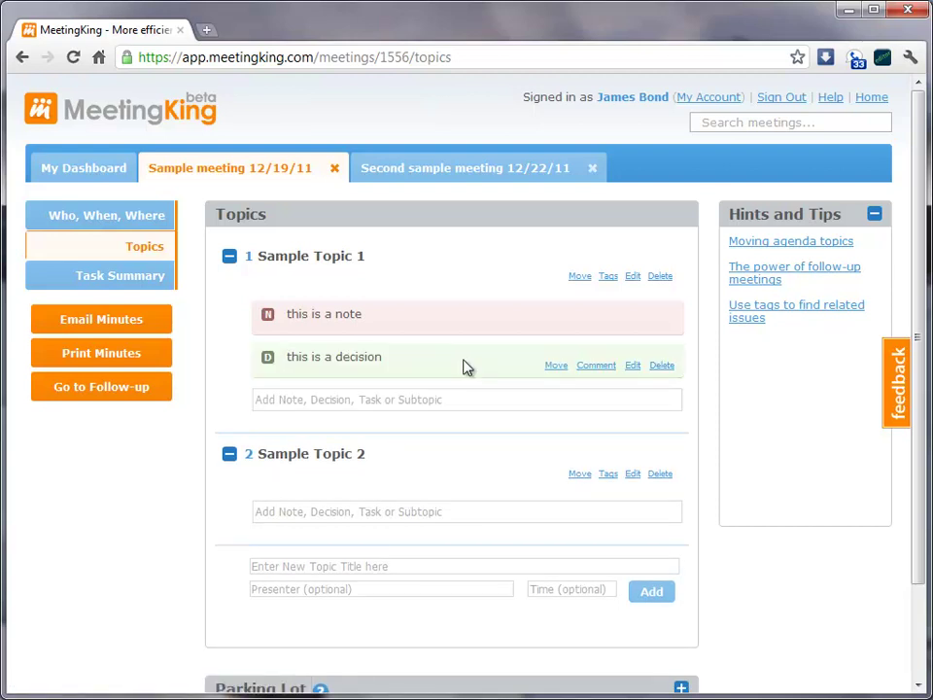
# Step: Enter "task number one" as a new item under Sample Topic 1 and set its type to task
pyautogui.write('ta')
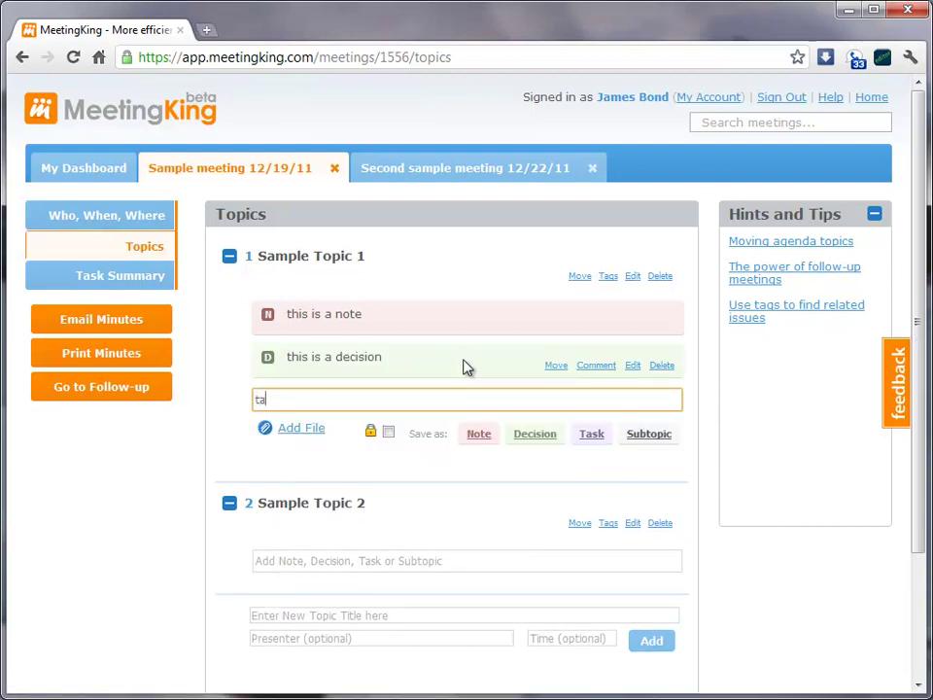
pyautogui.write('sk number one')
pyautogui.press('Tab')
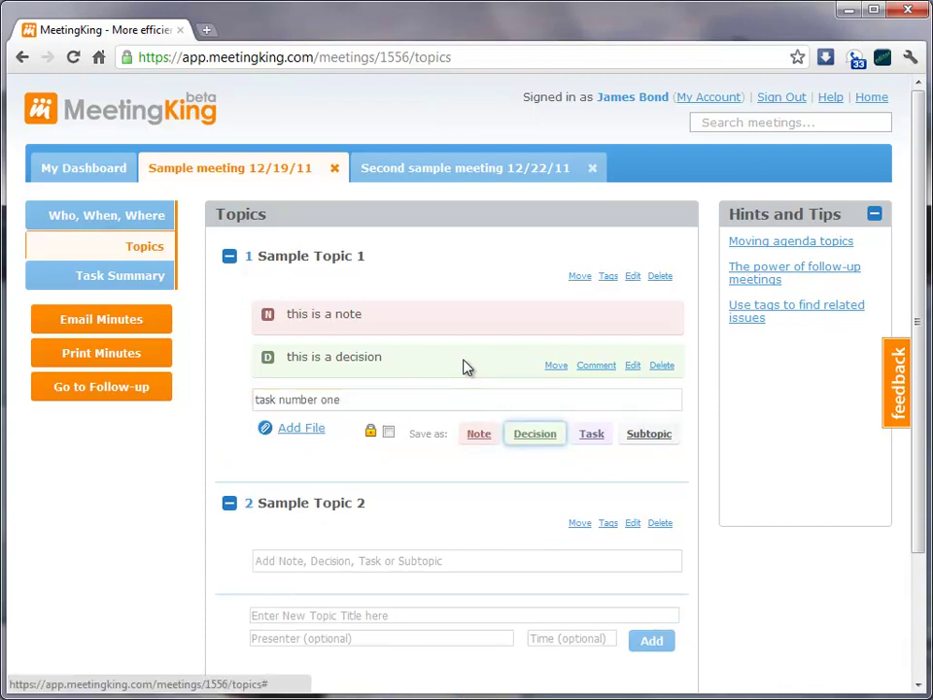
pyautogui.press('Tab')
pyautogui.press('Return')
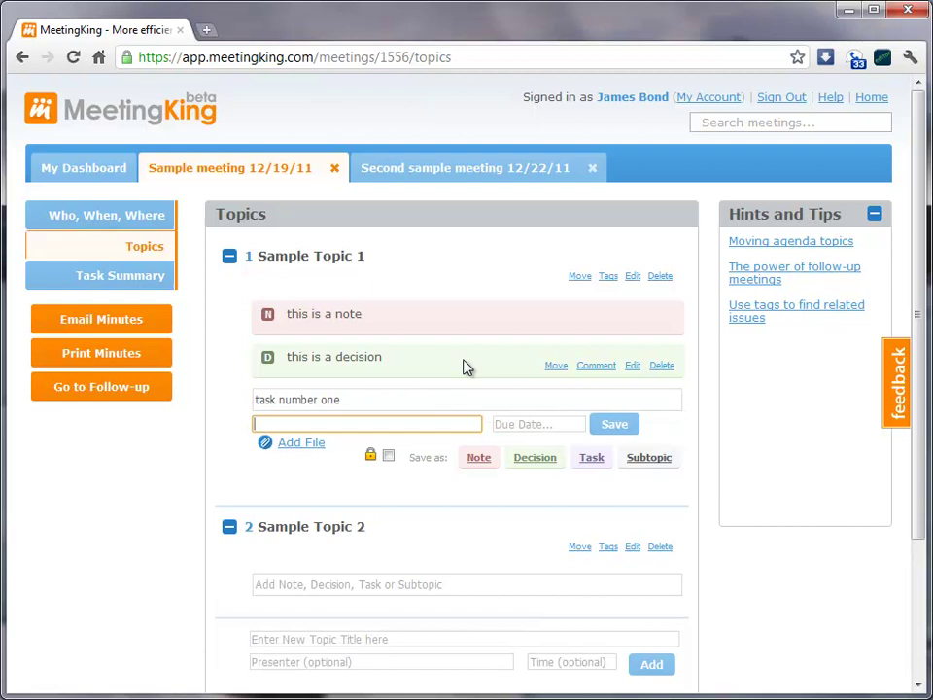
# Step: Assign "task number one" to an invited attendee with the due date 12/22/11 and save it
pyautogui.write('jaso')
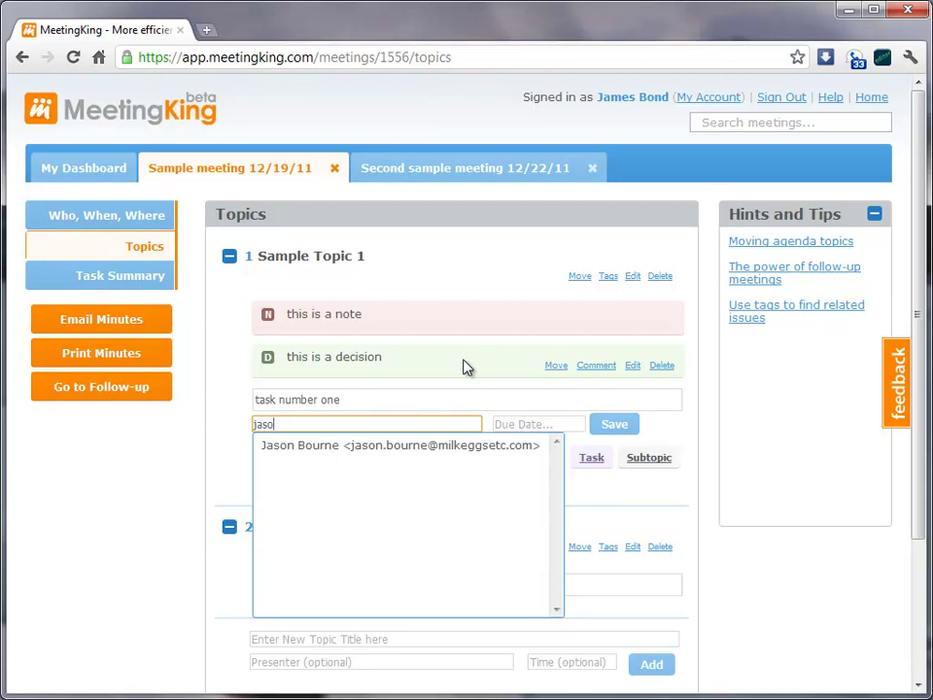
pyautogui.press('Down')
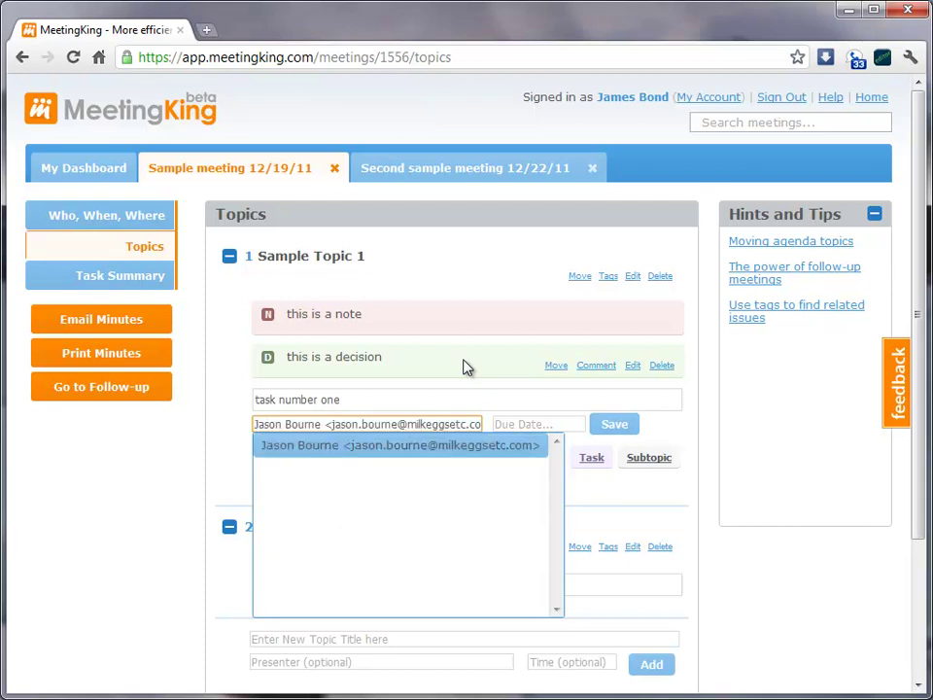
pyautogui.press('Return')
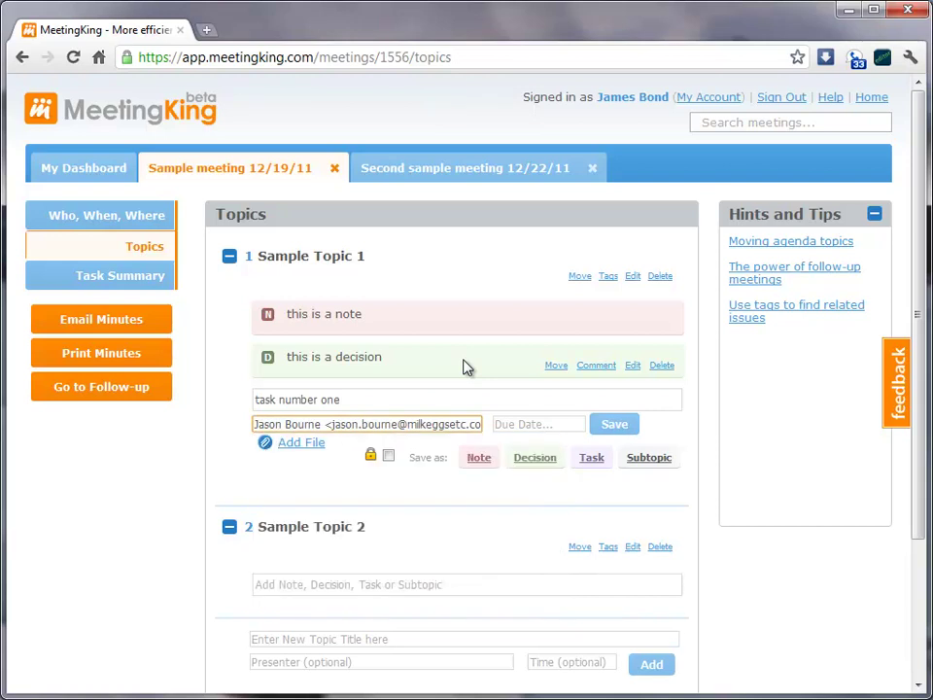
pyautogui.press('Tab')
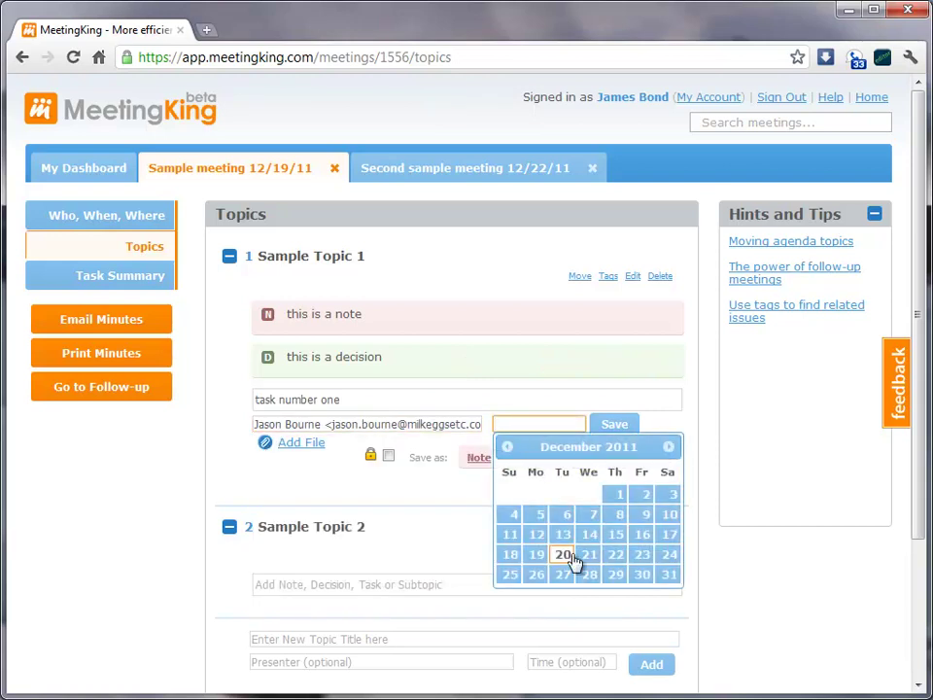
pyautogui.click(612, 559)
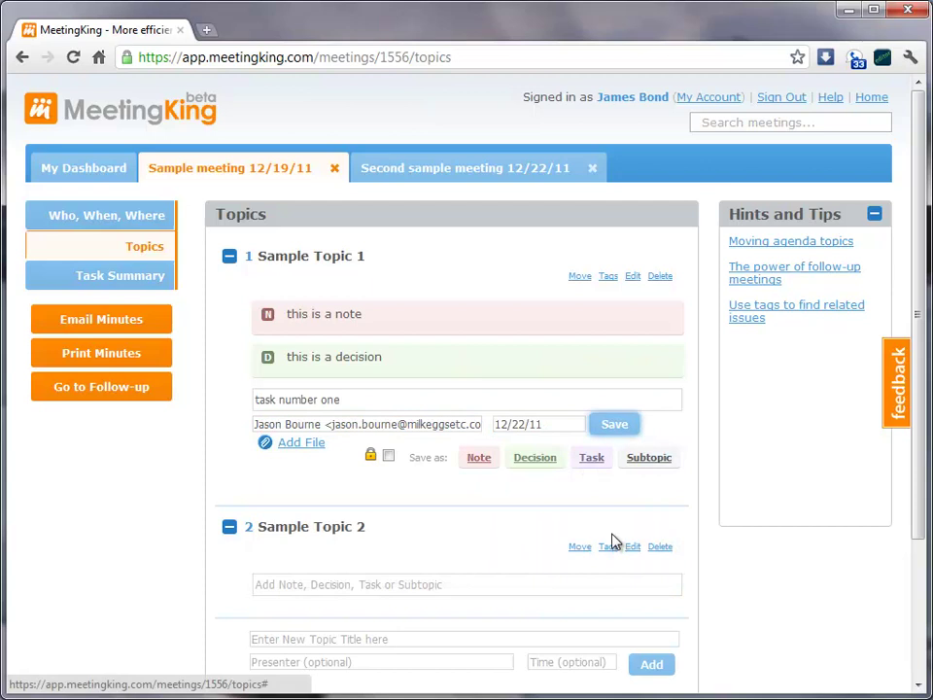
pyautogui.click(614, 425)
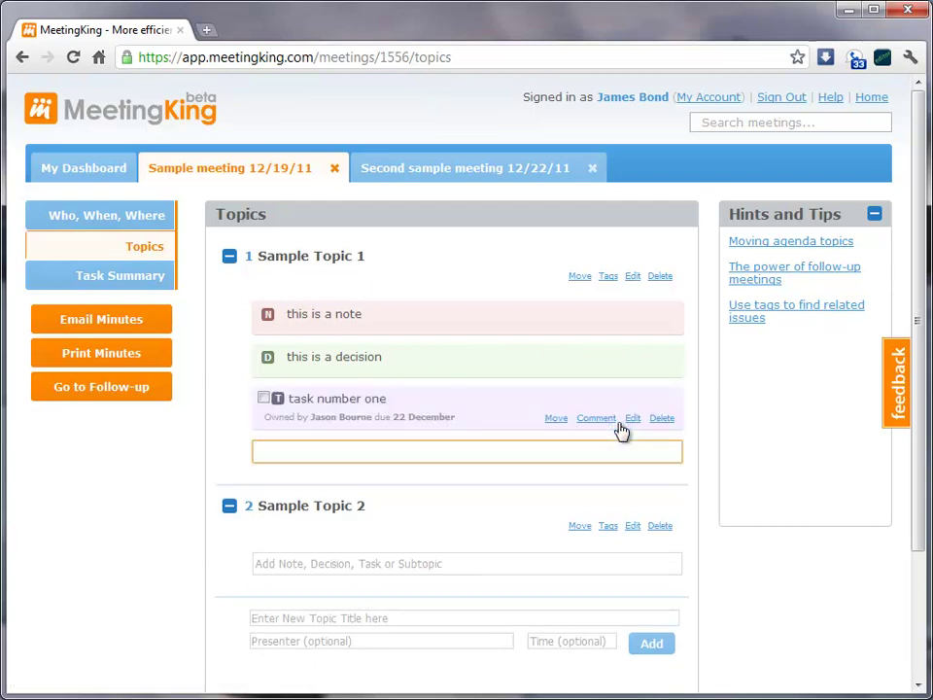
# Step: Enter "task number 2" as another item under Sample Topic 1 and set its type to task
pyautogui.write('task nu,mb')
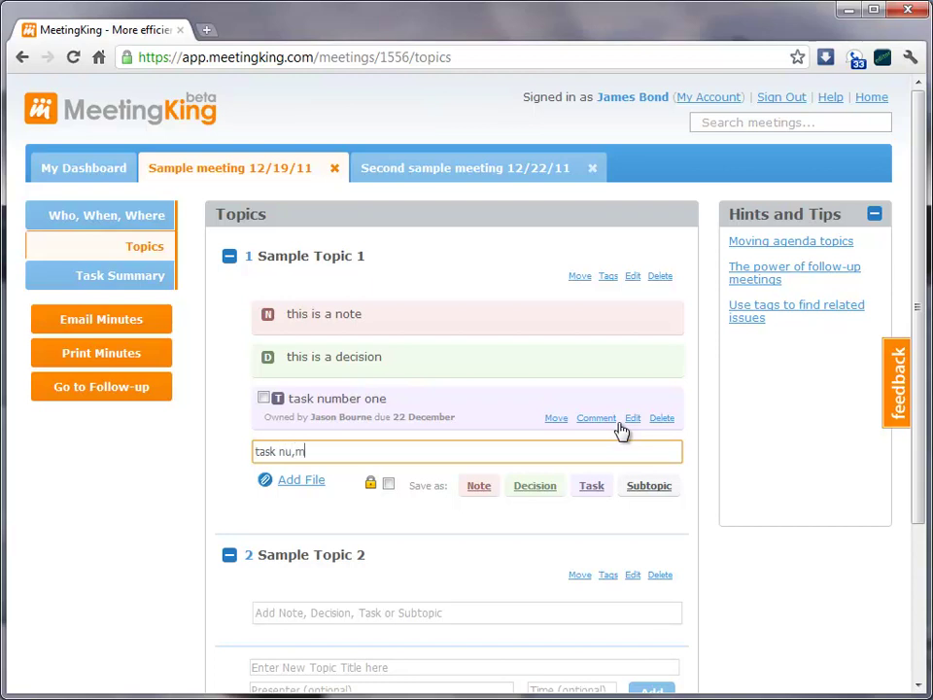
pyautogui.press('BackSpace')
pyautogui.press('BackSpace')
pyautogui.press('BackSpace')
pyautogui.press('BackSpace')
pyautogui.write('umber 2')
pyautogui.press('Tab')
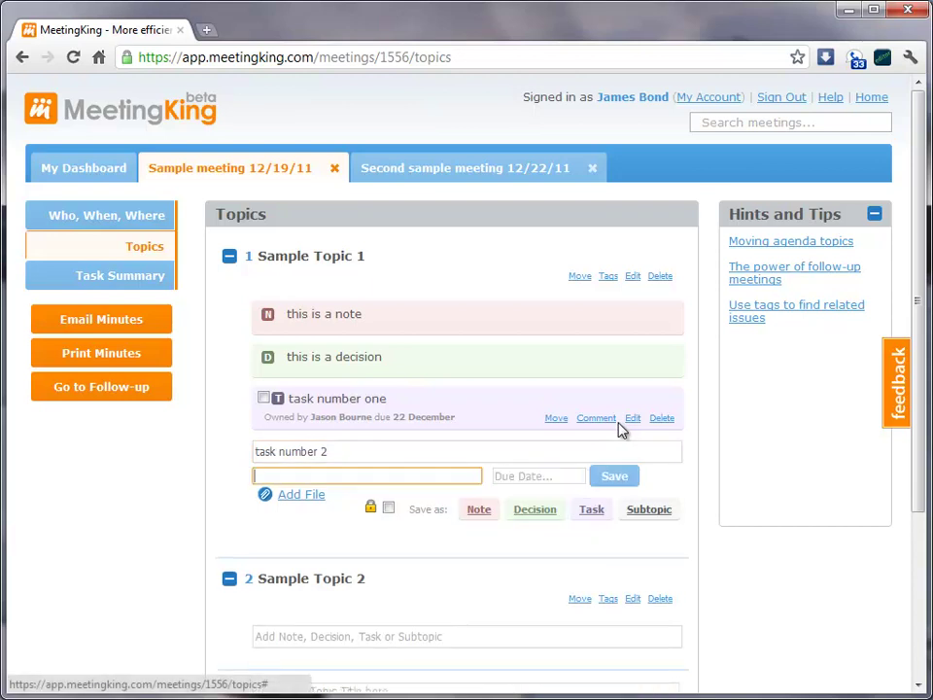
# Step: Assign "task number 2" to a different invited attendee, set its due date to December 23, 2011, and save it
pyautogui.write('wilm')
pyautogui.press('Down')
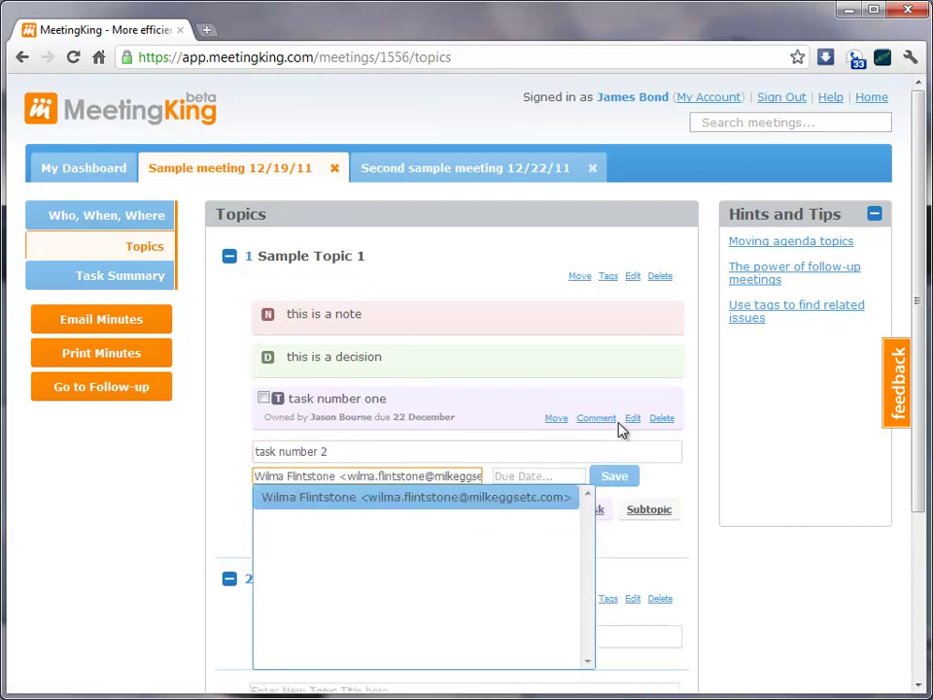
pyautogui.press('Tab')
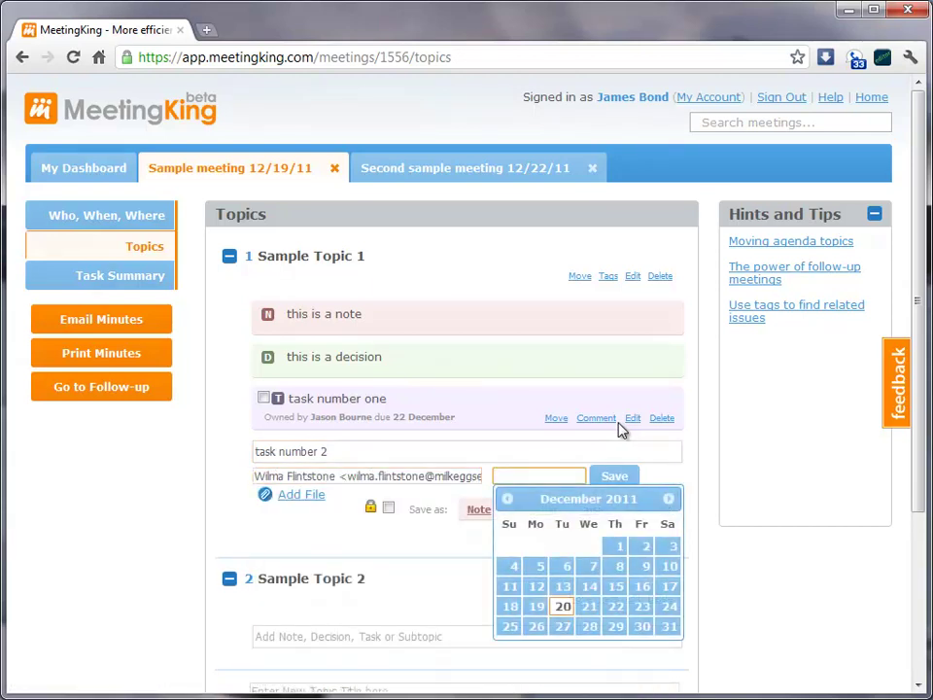
pyautogui.click(641, 608)
pyautogui.click(614, 477)
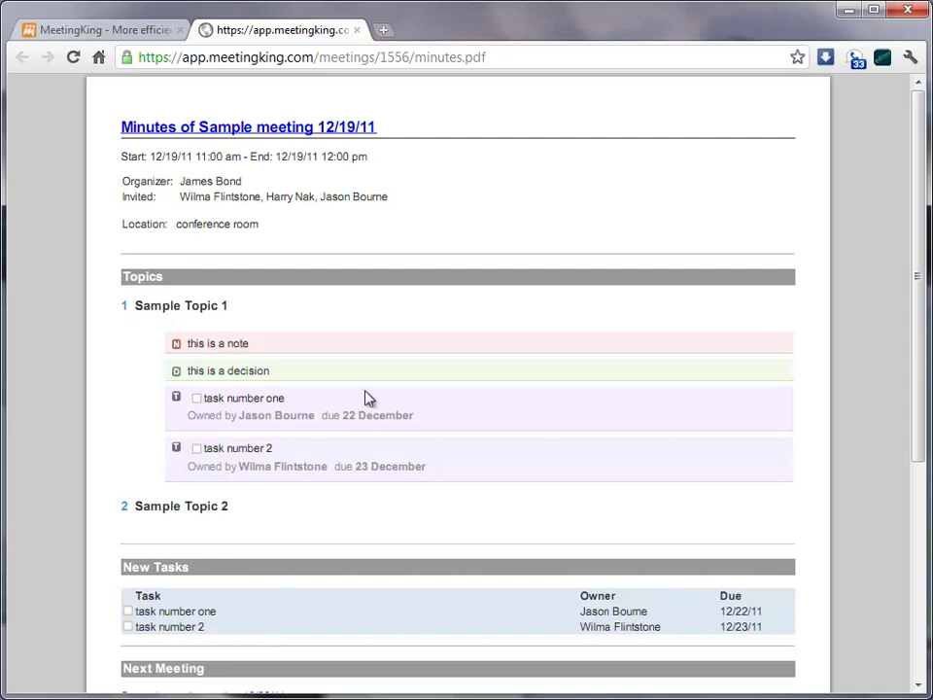
# Step: Return from the PDF minutes to the meeting's topics and open the comment entry for "task number one"
pyautogui.click(142, 36)
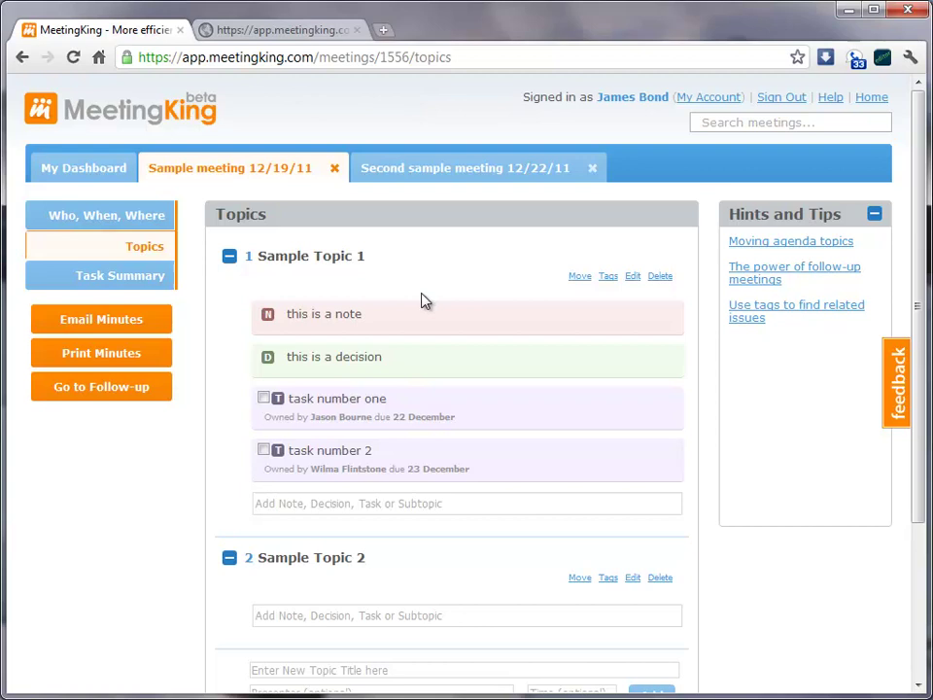
pyautogui.moveTo(465, 399)
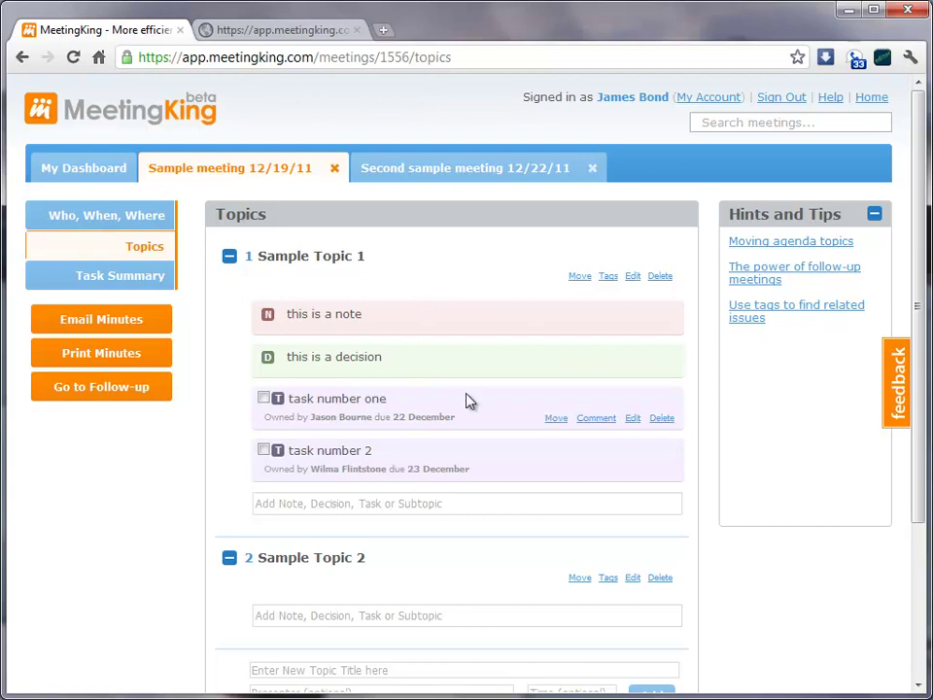
pyautogui.click(595, 419)
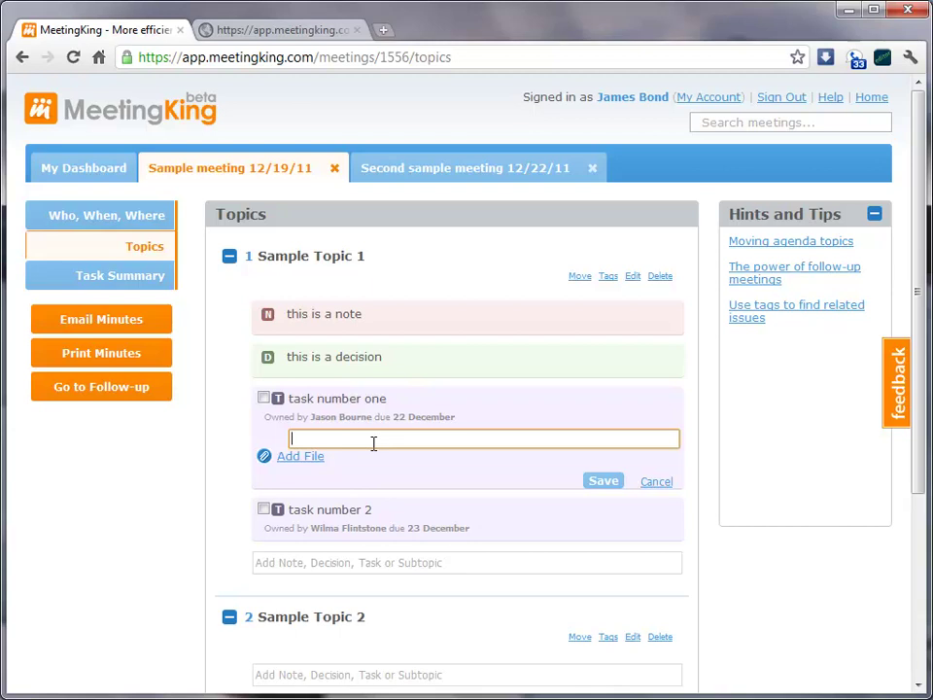
# Step: Go to the follow-up meeting of 12/22/11 and view its topics and the tasks carried over from the first meeting
pyautogui.click(107, 394)
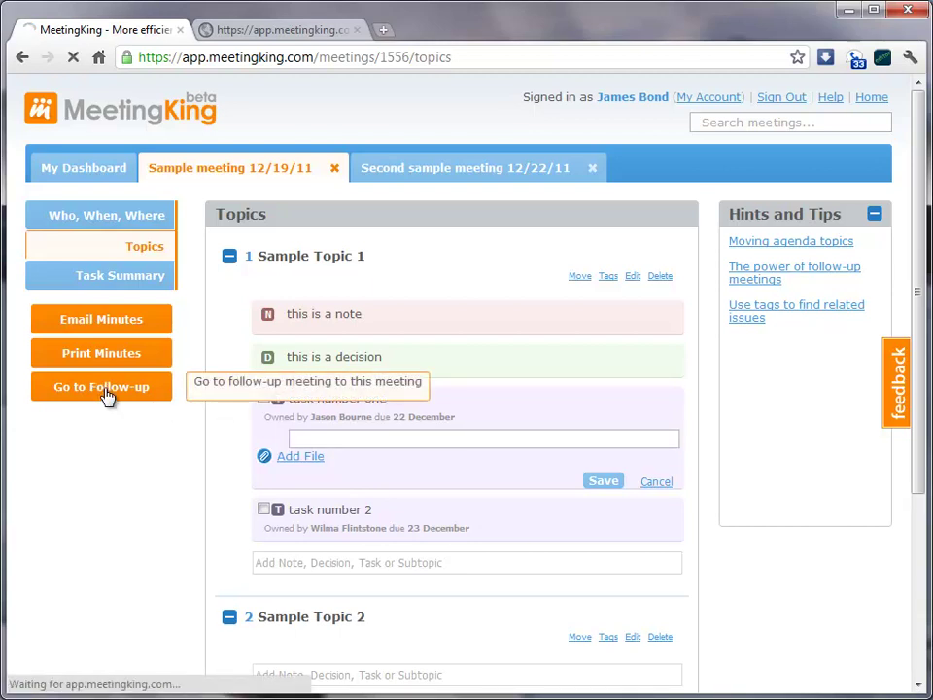
pyautogui.click(122, 249)
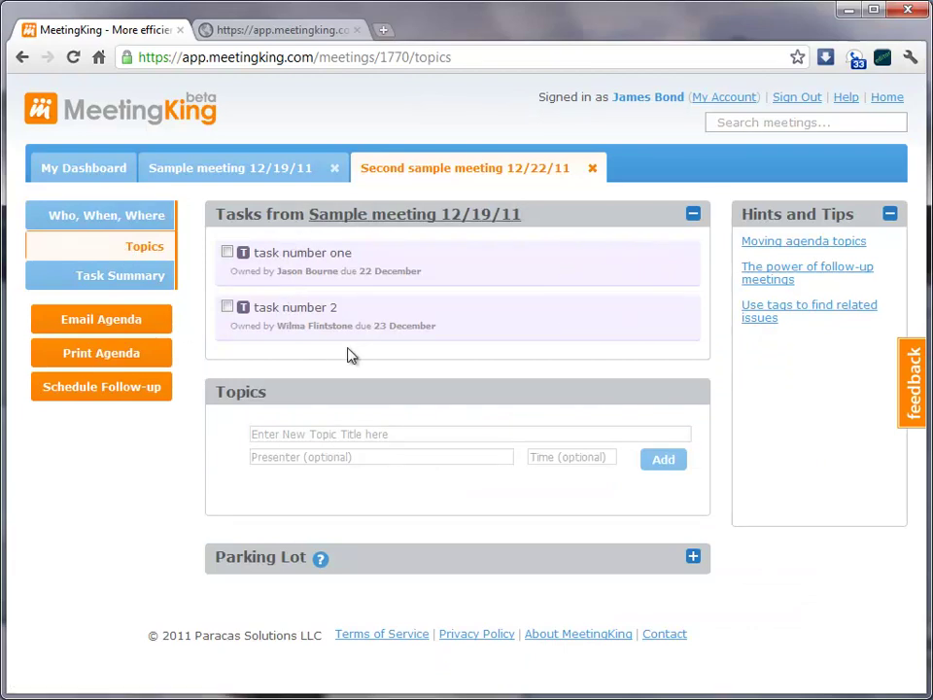
pyautogui.moveTo(561, 313)
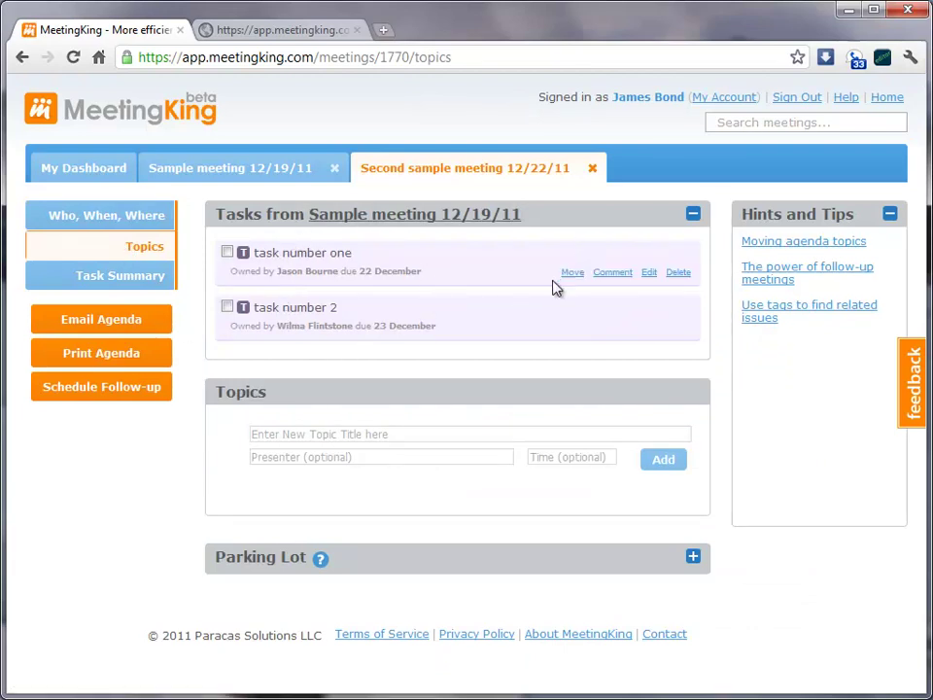